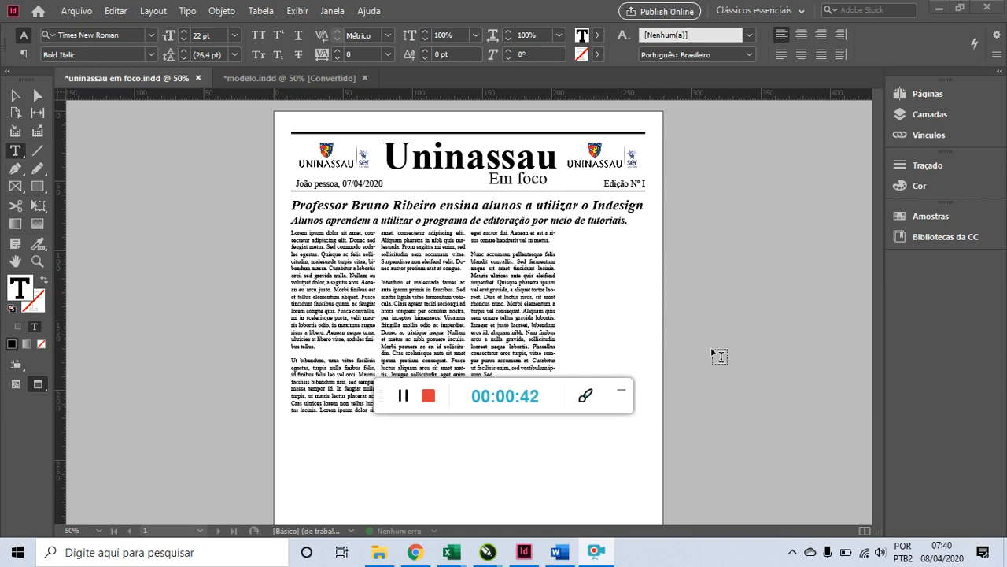
# Step: Delete both Uninassau logos on either side of the masthead title
pyautogui.click(15, 95)
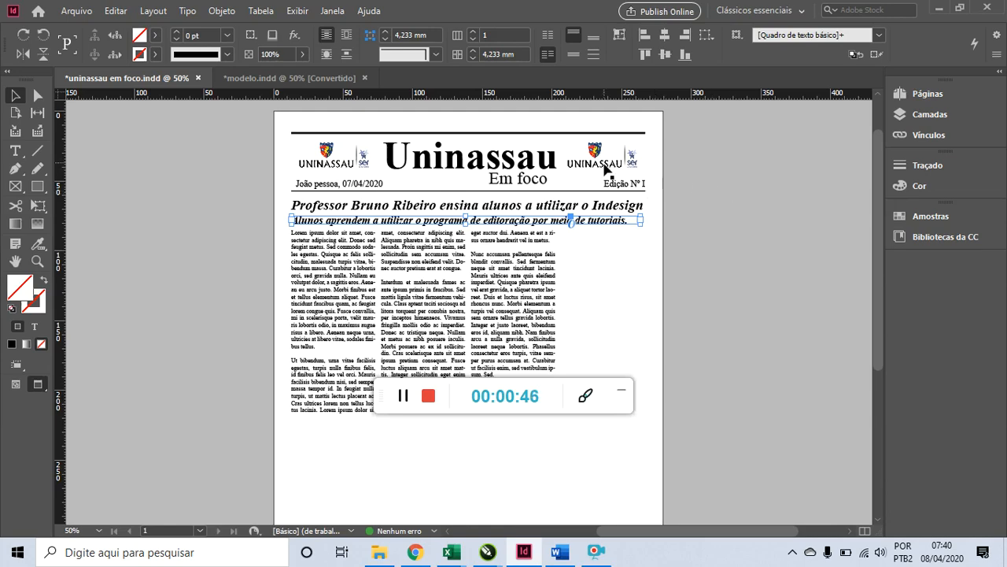
pyautogui.click(324, 161)
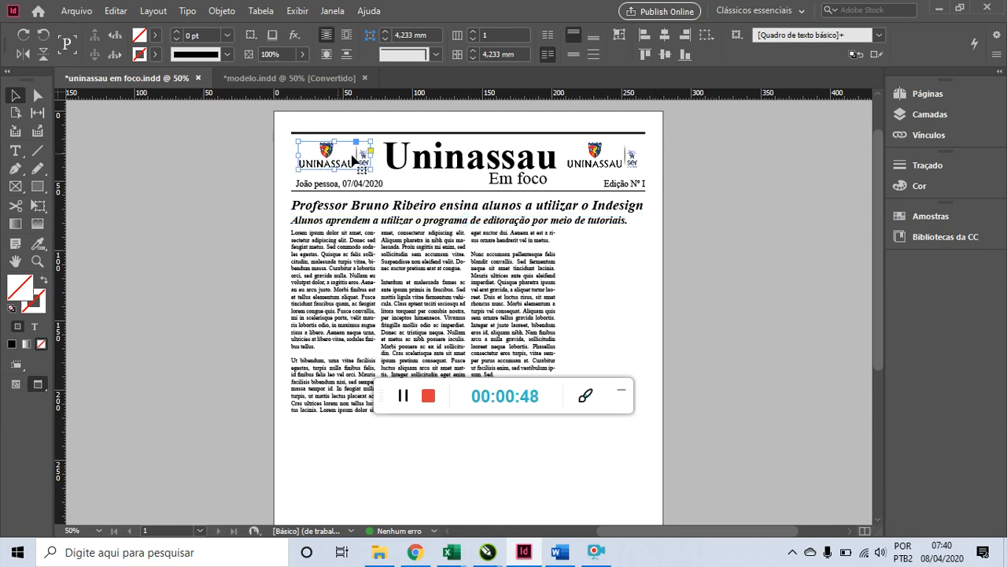
pyautogui.press('Delete')
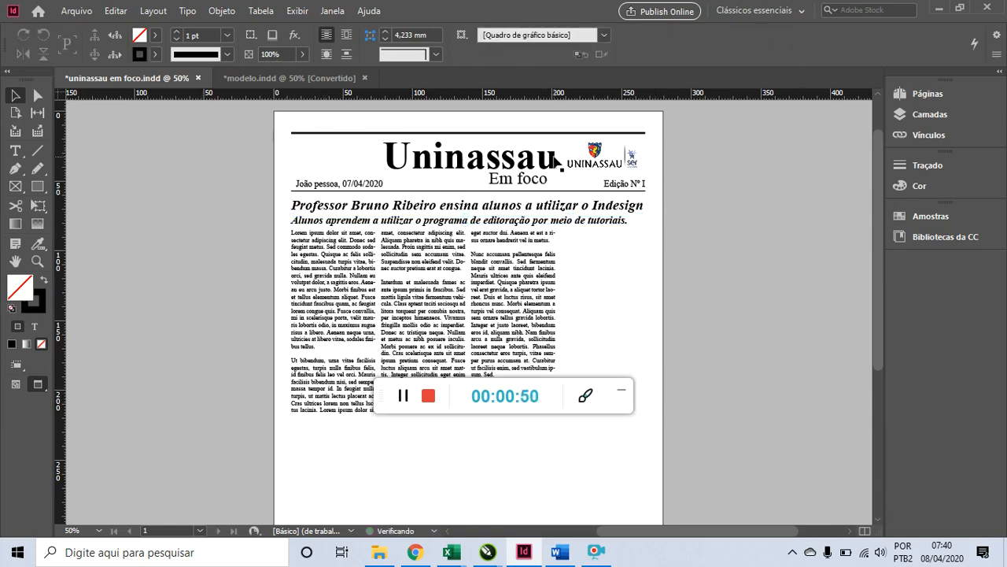
pyautogui.click(598, 156)
pyautogui.press('Delete')
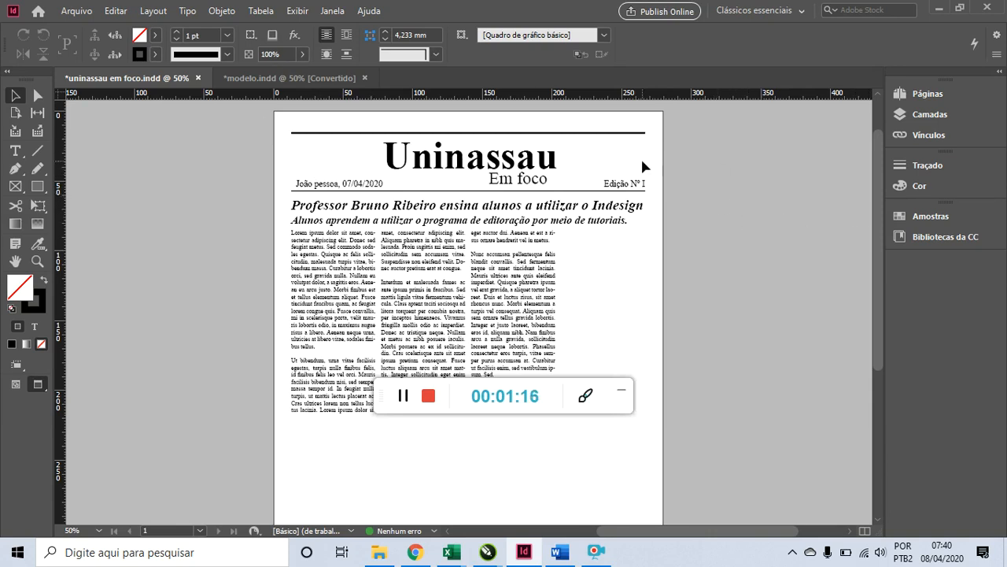
# Step: Insert the logo image file in front of the Uninassau title, just below the masthead's upper rule
pyautogui.click(72, 13)
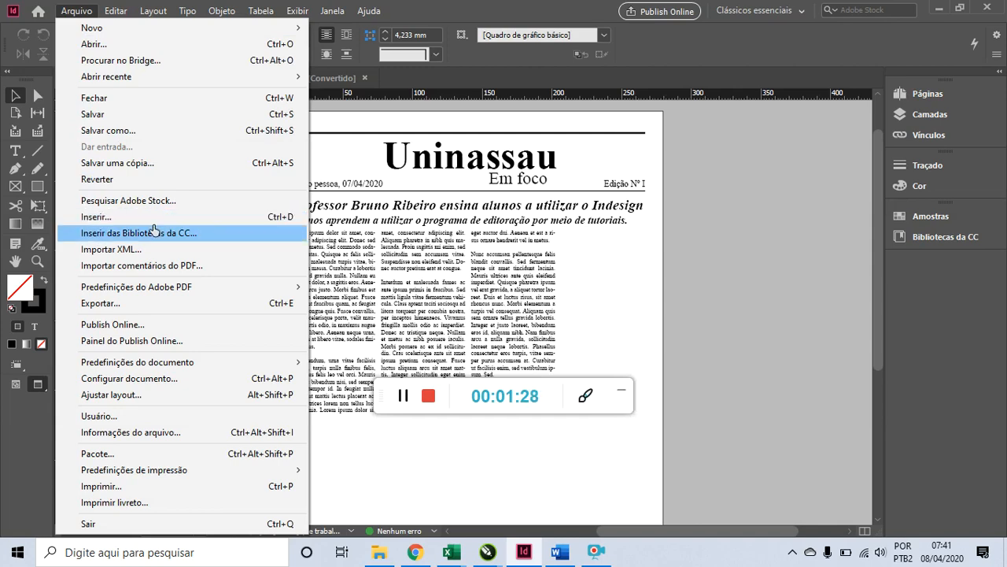
pyautogui.click(116, 224)
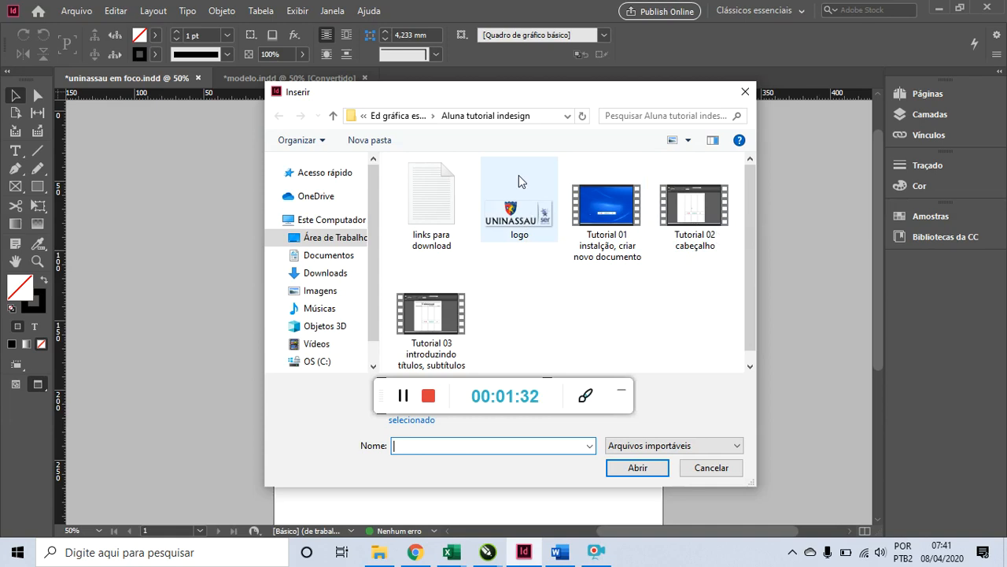
pyautogui.click(472, 222)
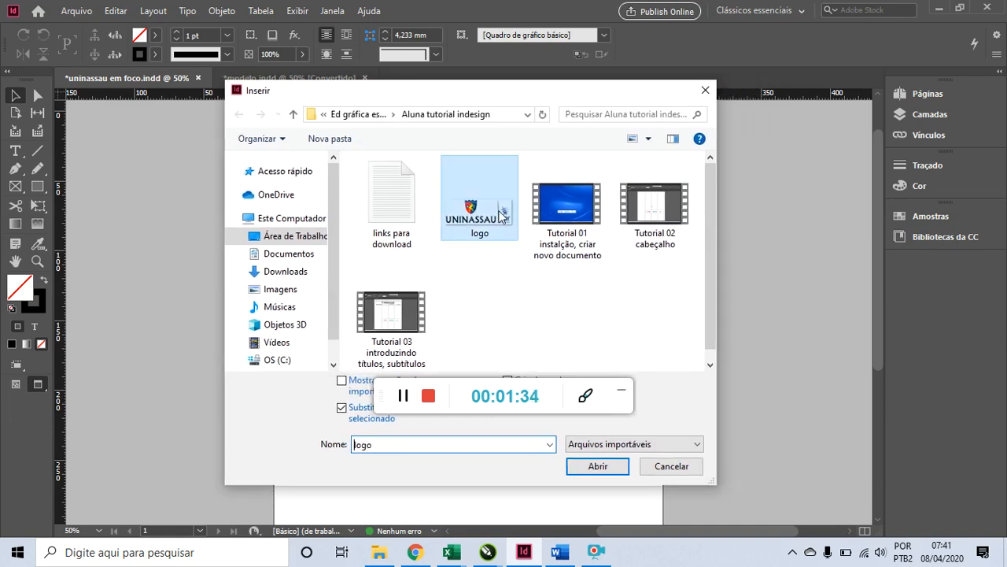
pyautogui.click(597, 466)
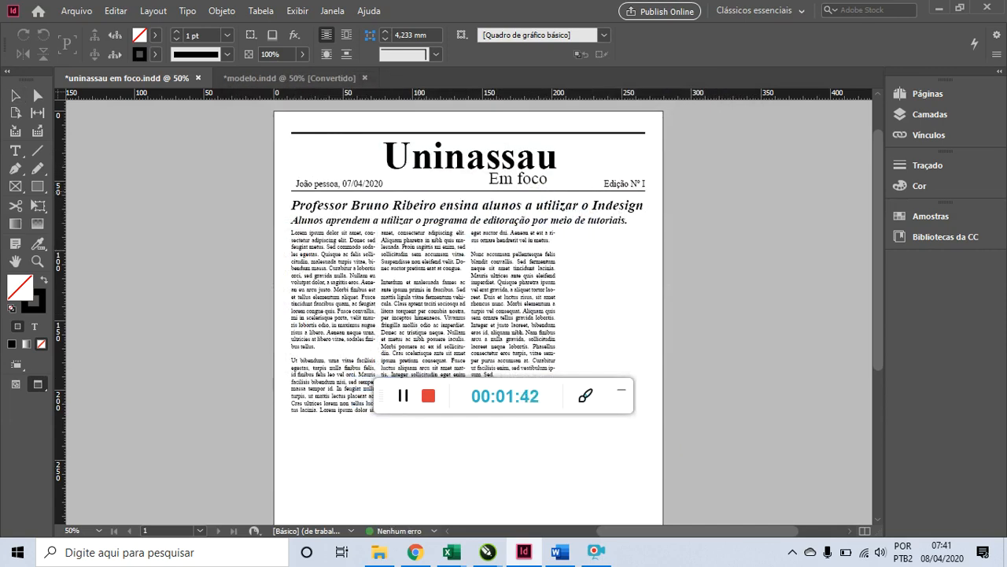
pyautogui.click(291, 140)
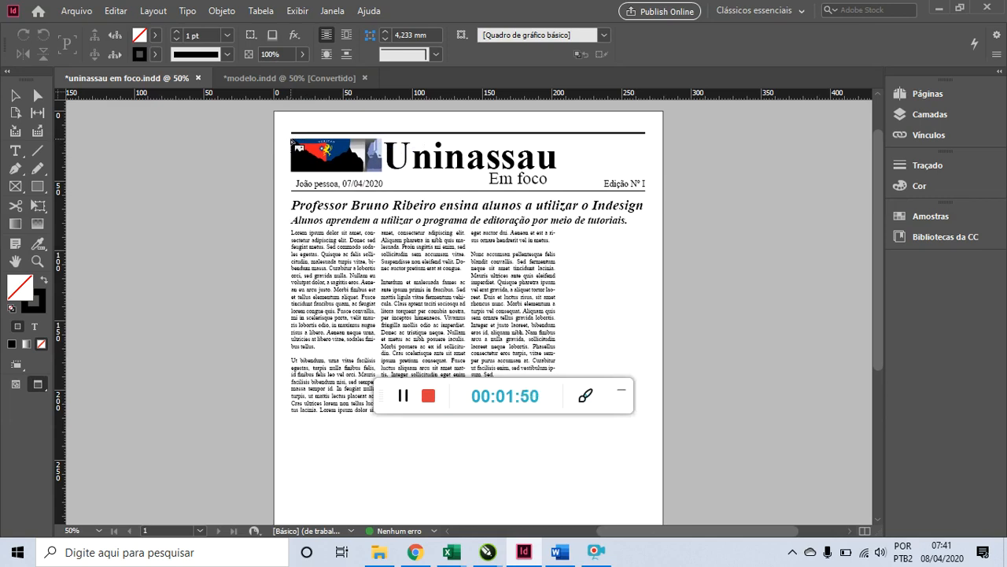
pyautogui.click(290, 141)
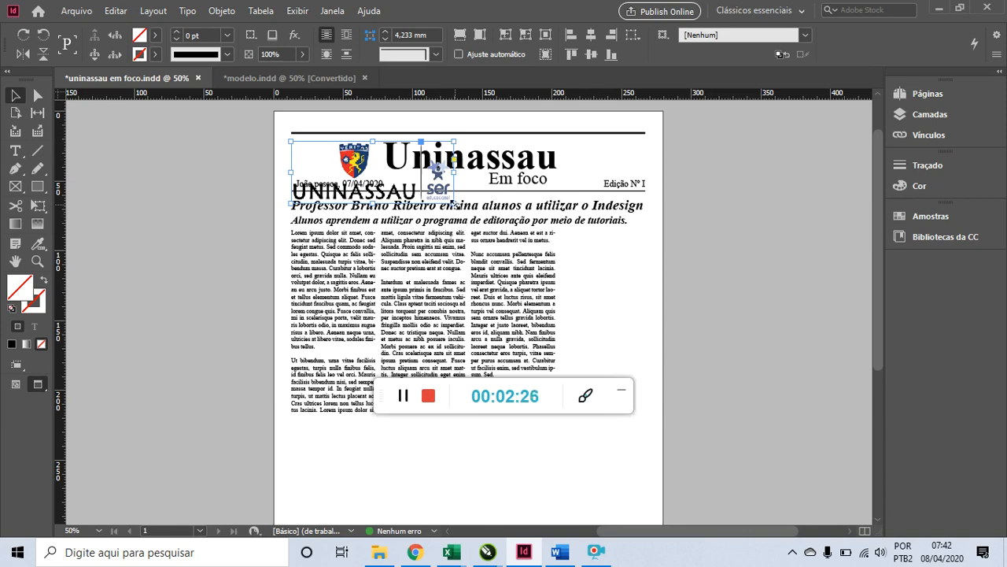
# Step: Shrink the inserted logo's frame so it fits between the page margin and the masthead title, and fit the image proportionally inside it
pyautogui.moveTo(454, 204); pyautogui.dragTo(409, 167)
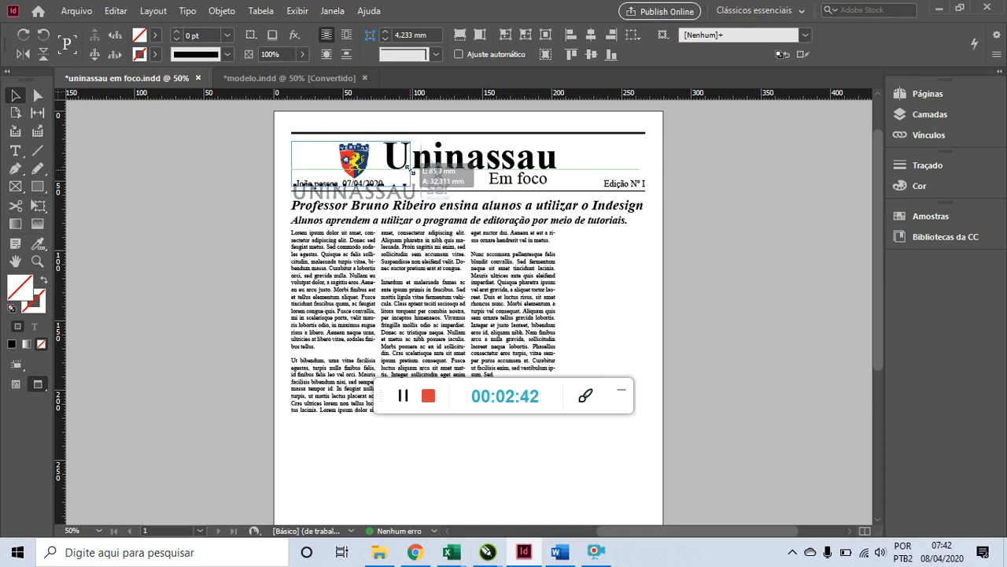
pyautogui.moveTo(406, 167); pyautogui.dragTo(399, 160)
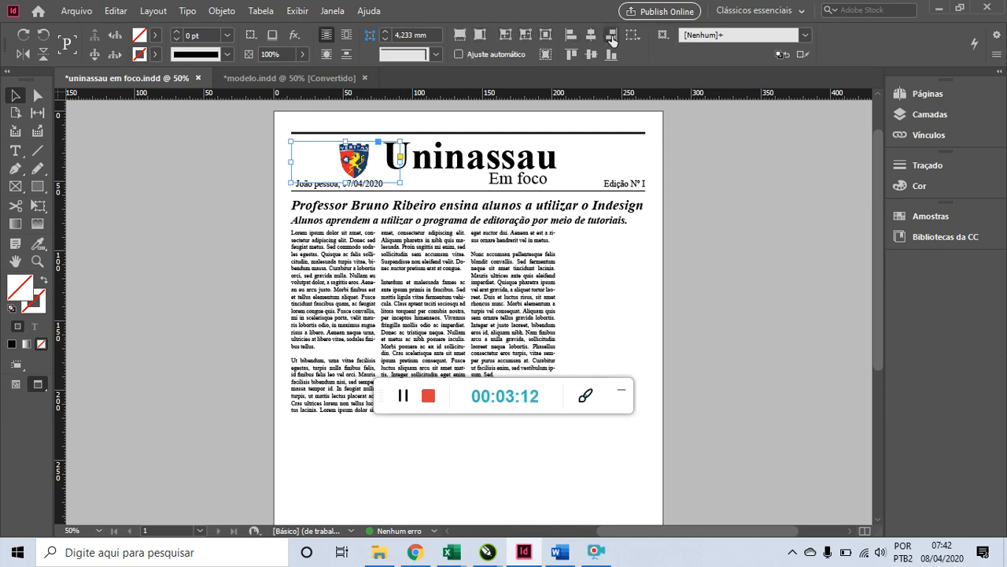
pyautogui.click(507, 37)
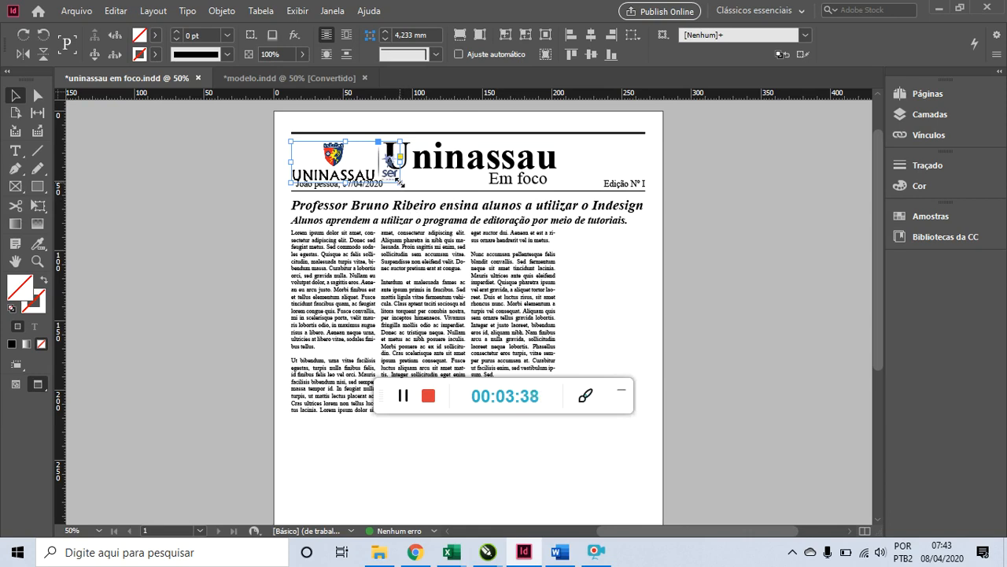
pyautogui.moveTo(401, 182); pyautogui.dragTo(378, 170)
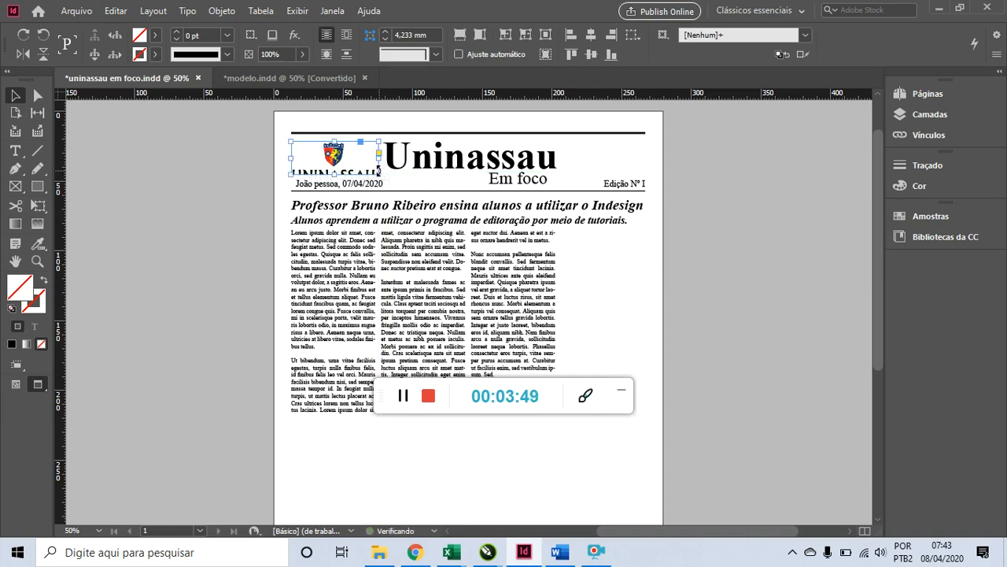
pyautogui.click(506, 35)
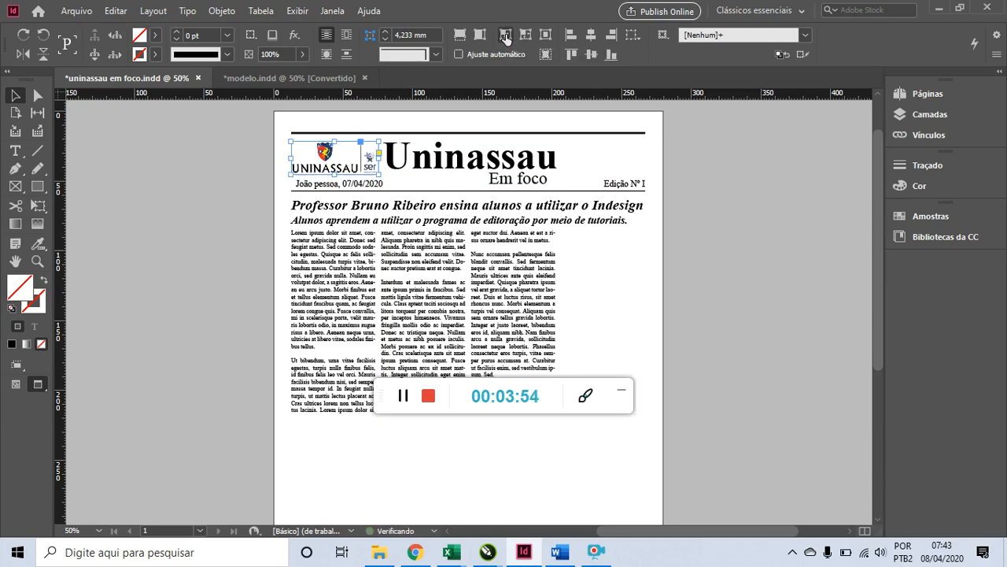
pyautogui.click(679, 226)
# Step: Duplicate the resized logo and position the copy after the Uninassau title, above the edition number, level with the original
pyautogui.click(329, 164)
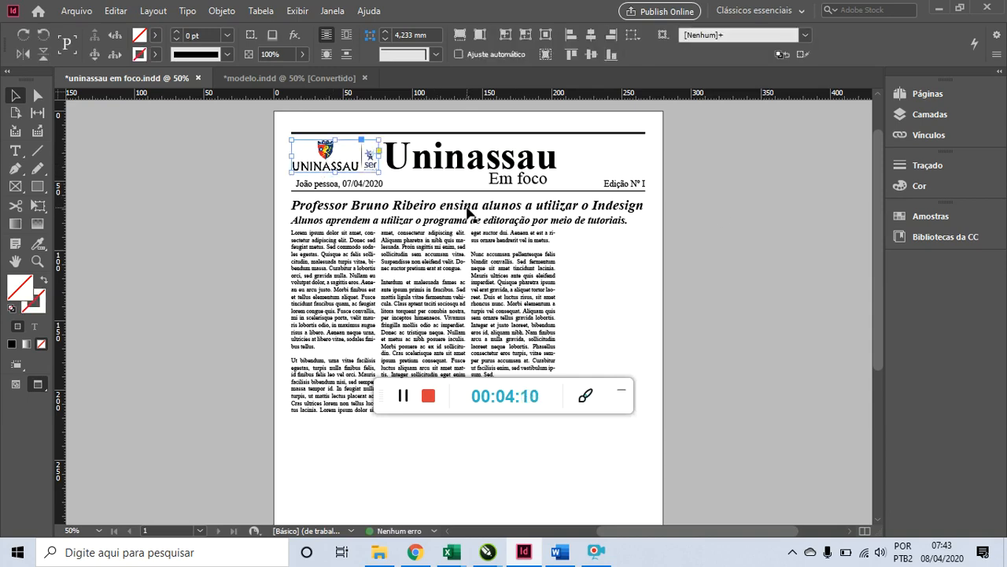
pyautogui.hotkey('ctrl', 'v')
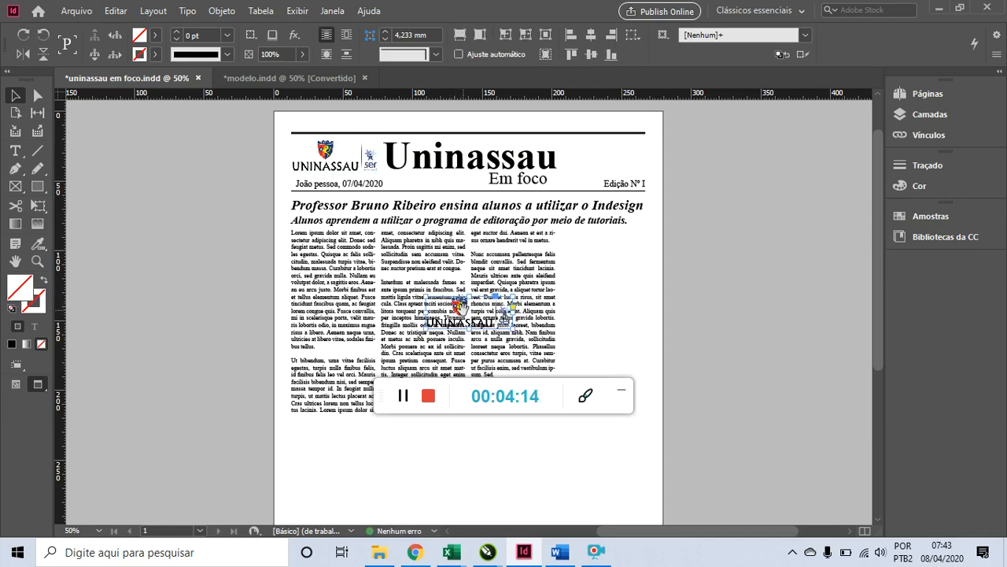
pyautogui.moveTo(463, 309); pyautogui.dragTo(464, 299)
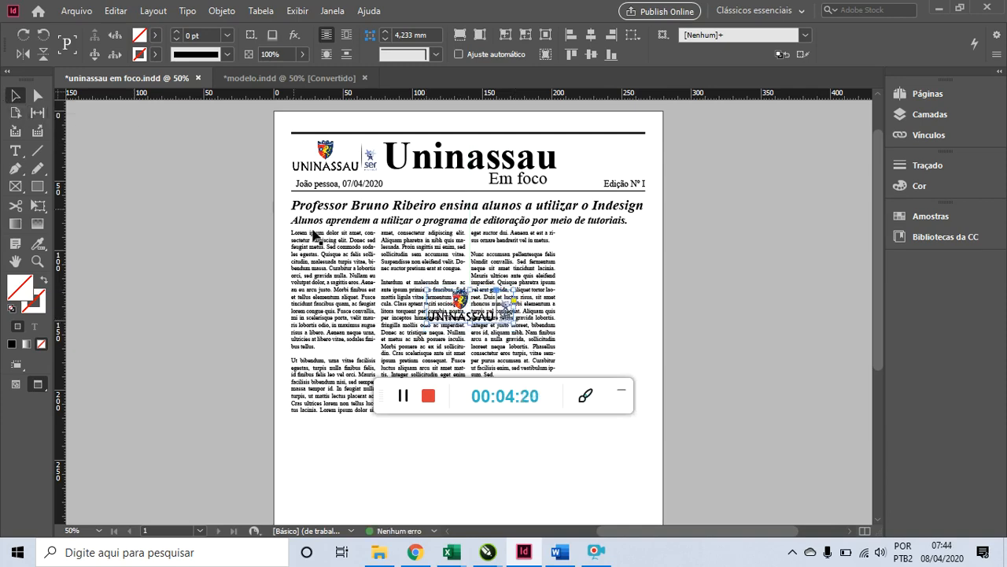
pyautogui.moveTo(465, 303); pyautogui.dragTo(474, 282)
pyautogui.moveTo(600, 255); pyautogui.dragTo(598, 157)
pyautogui.click(775, 203)
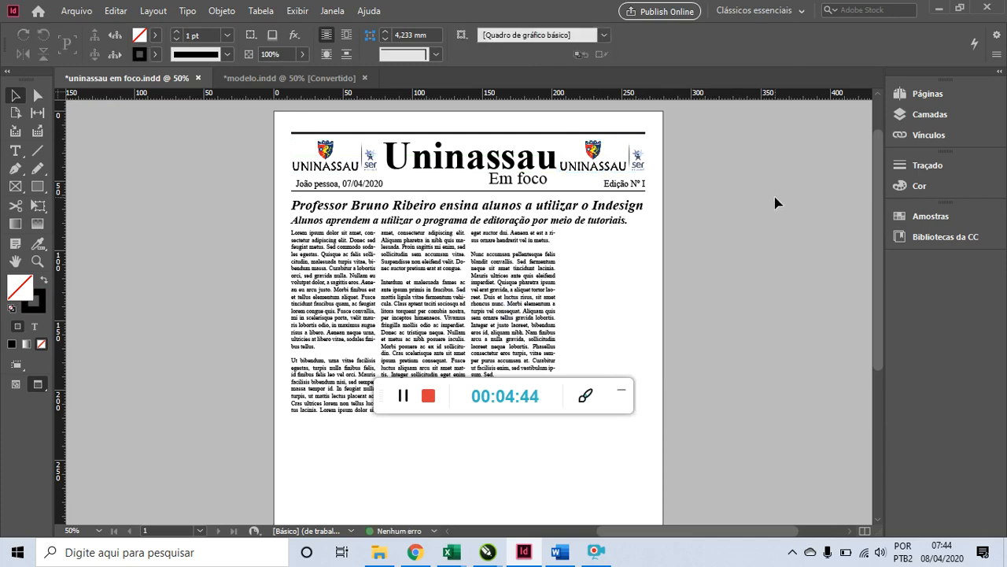
pyautogui.click(620, 169)
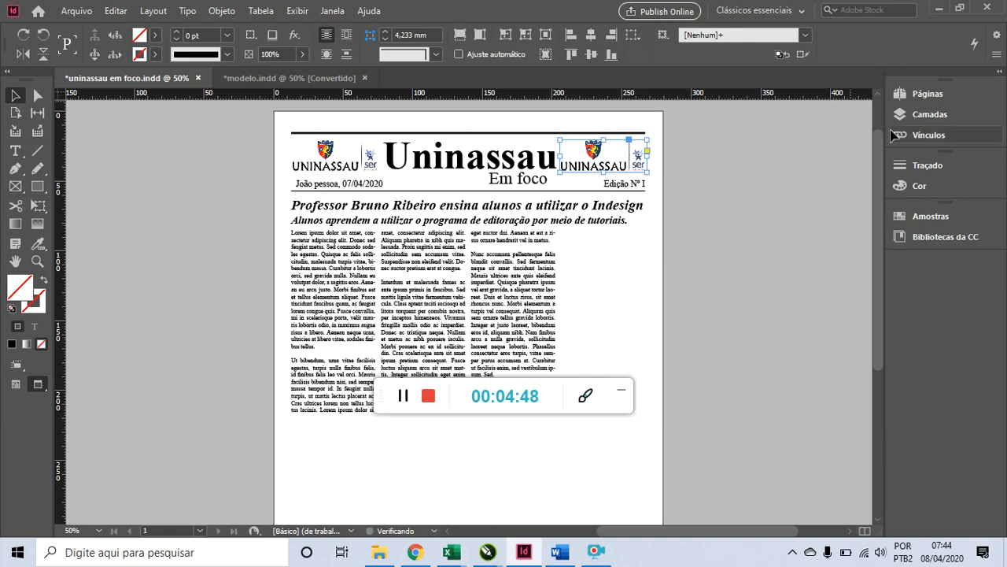
pyautogui.click(763, 209)
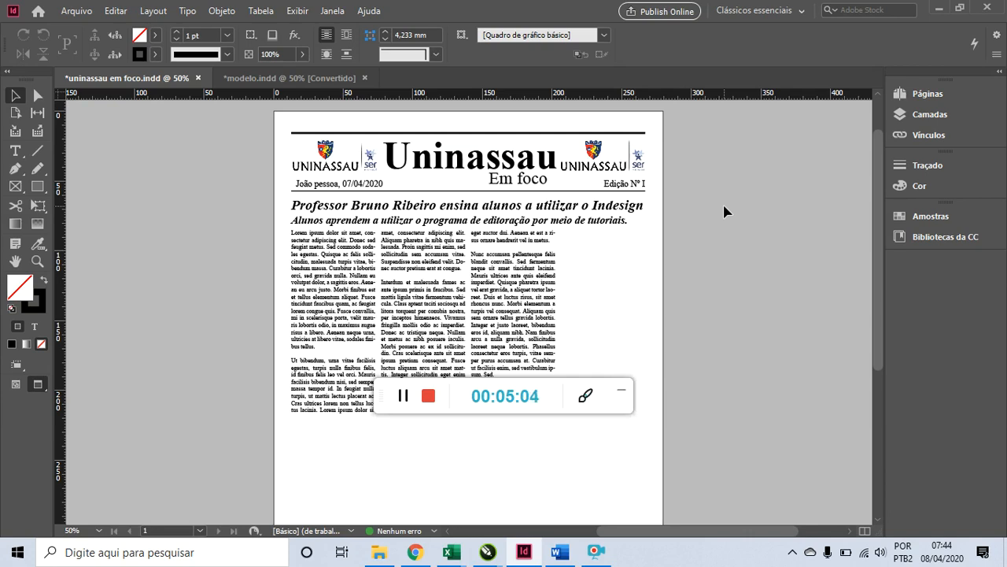
# Step: Set the space between same-style paragraphs to 2 mm for the four-column body text frame
pyautogui.click(345, 280)
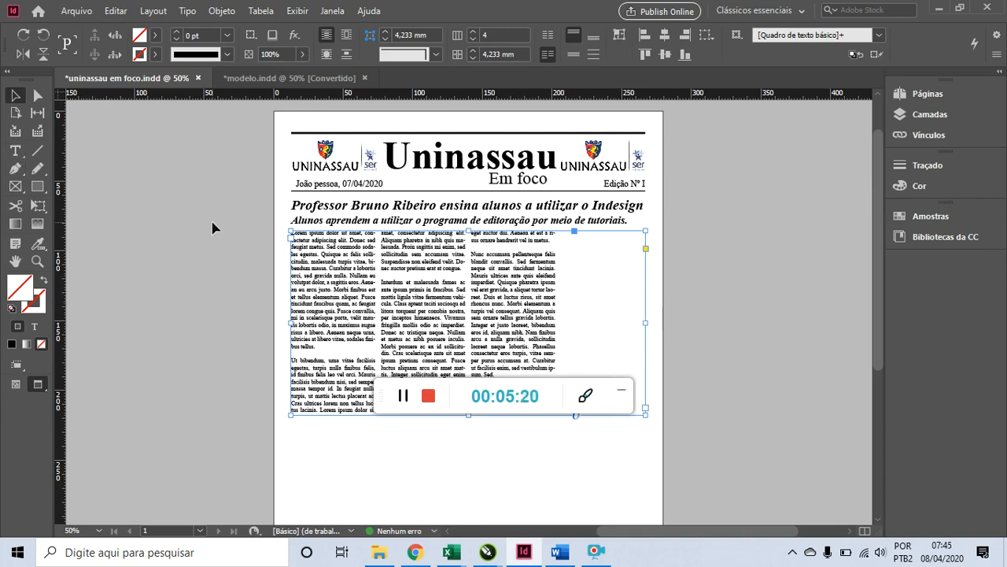
pyautogui.click(833, 316)
pyautogui.click(533, 275)
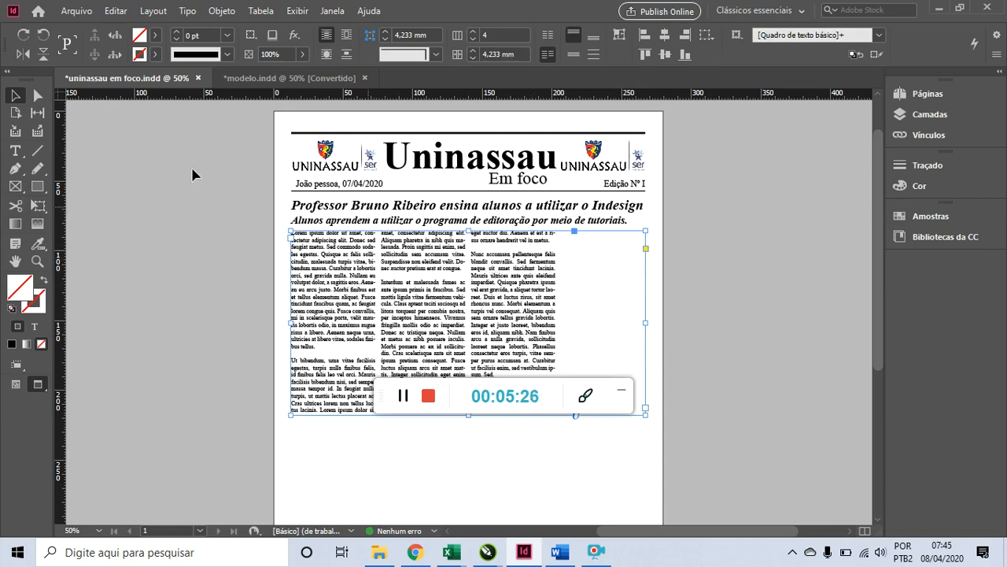
pyautogui.click(16, 155)
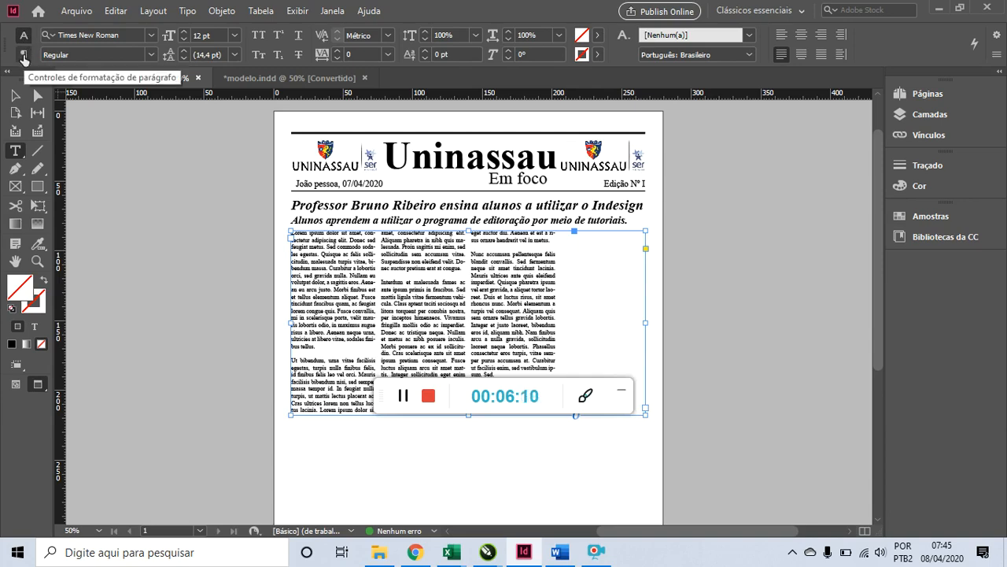
pyautogui.click(24, 57)
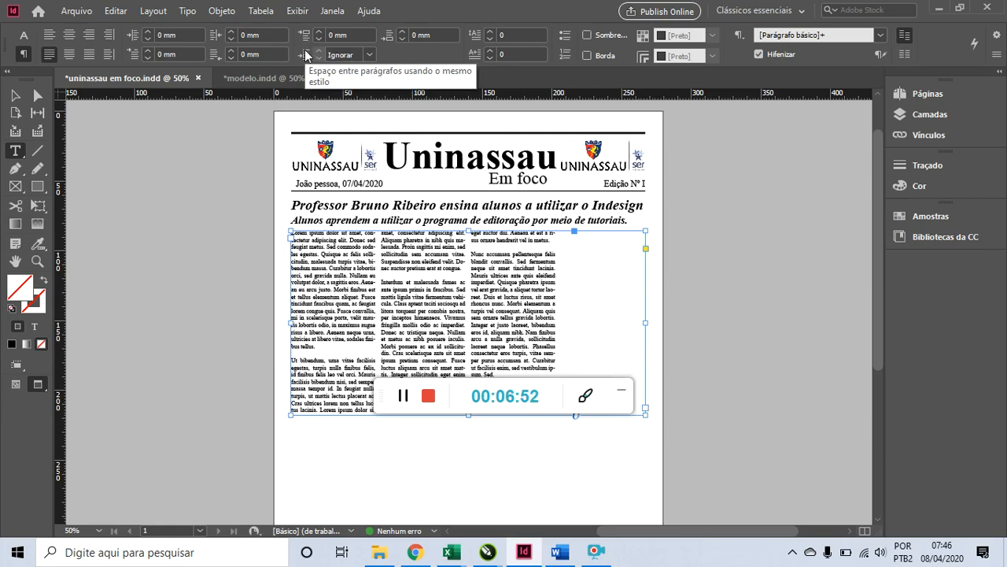
pyautogui.click(370, 56)
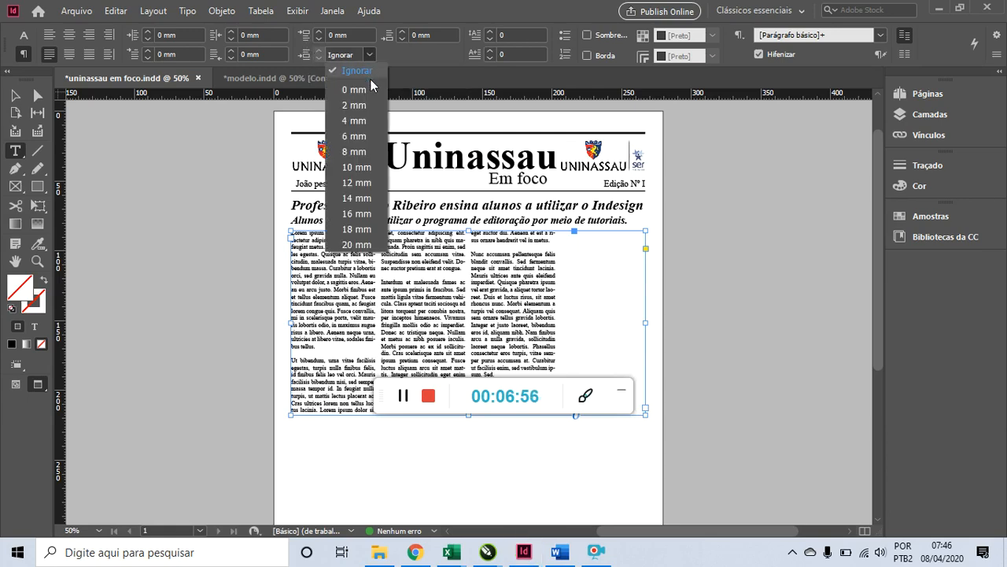
pyautogui.click(368, 109)
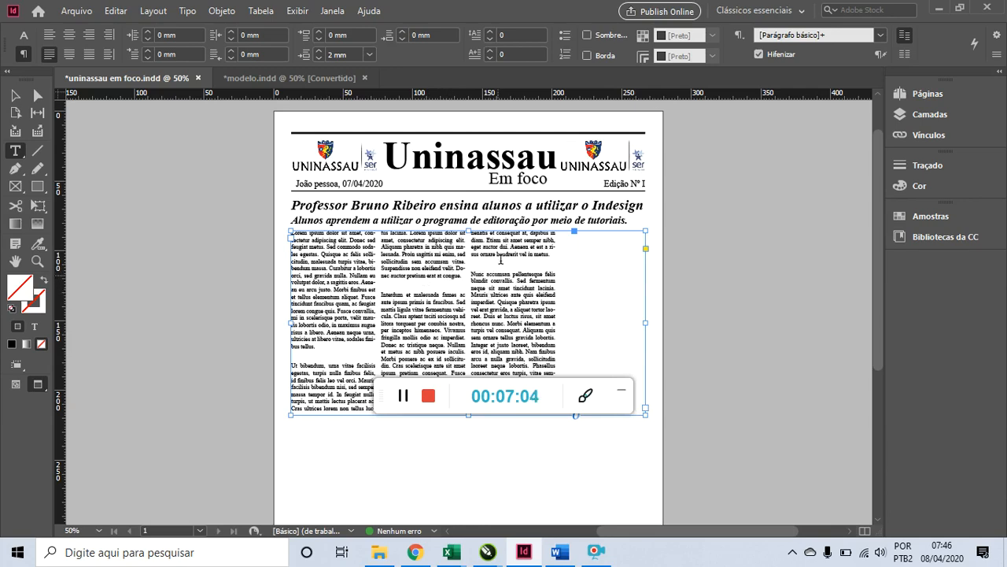
# Step: Try 0 mm for the body text's same-style paragraph spacing and restore it to Ignorar
pyautogui.click(369, 57)
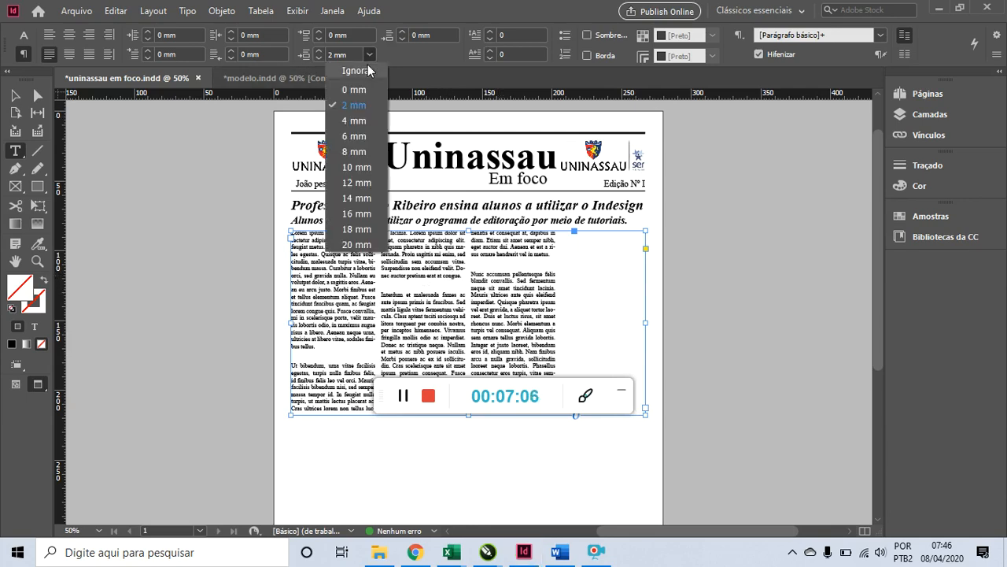
pyautogui.click(368, 83)
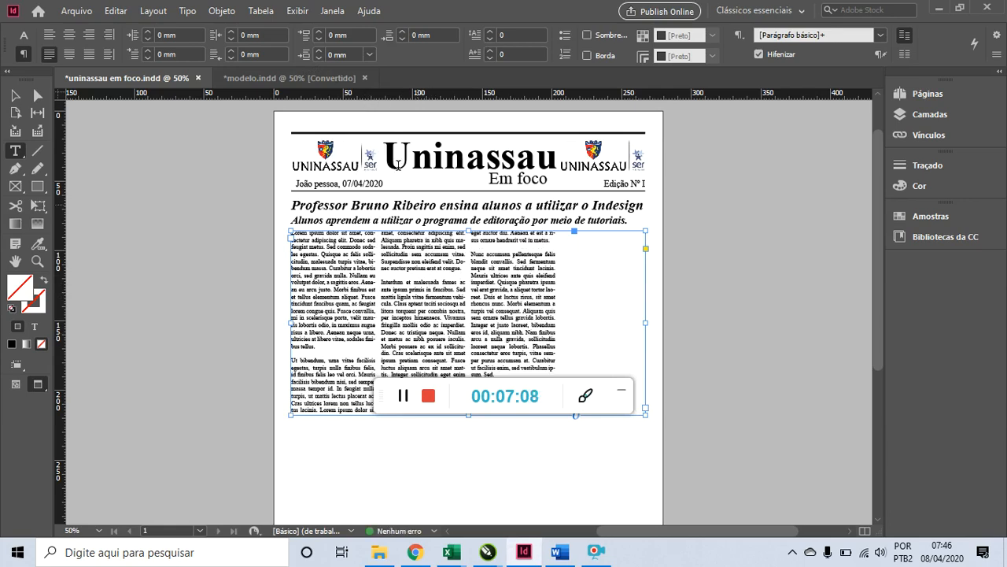
pyautogui.click(369, 55)
pyautogui.click(361, 72)
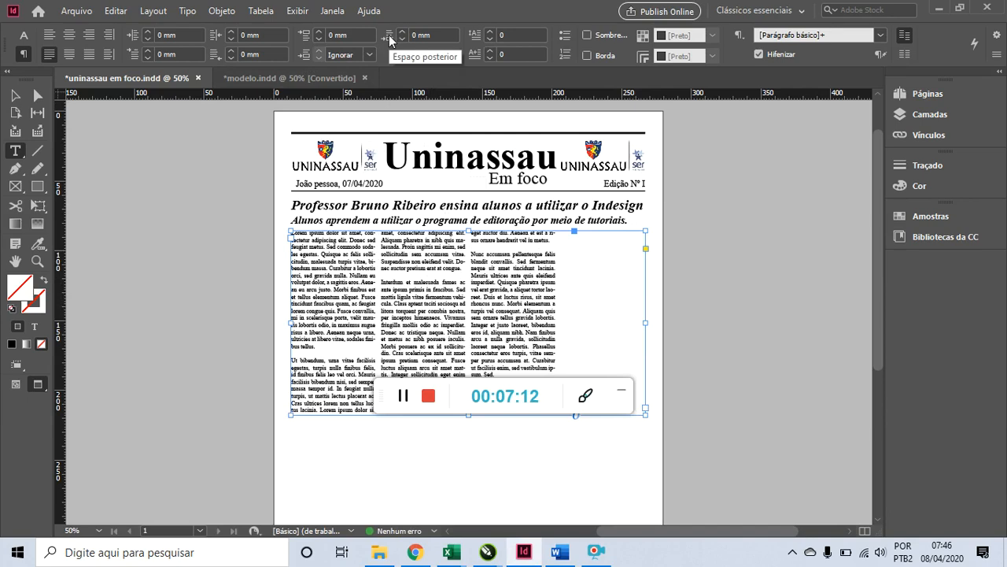
# Step: Try increasing the number of drop-cap characters in the opening paragraph of the body text
pyautogui.click(490, 50)
pyautogui.click(490, 56)
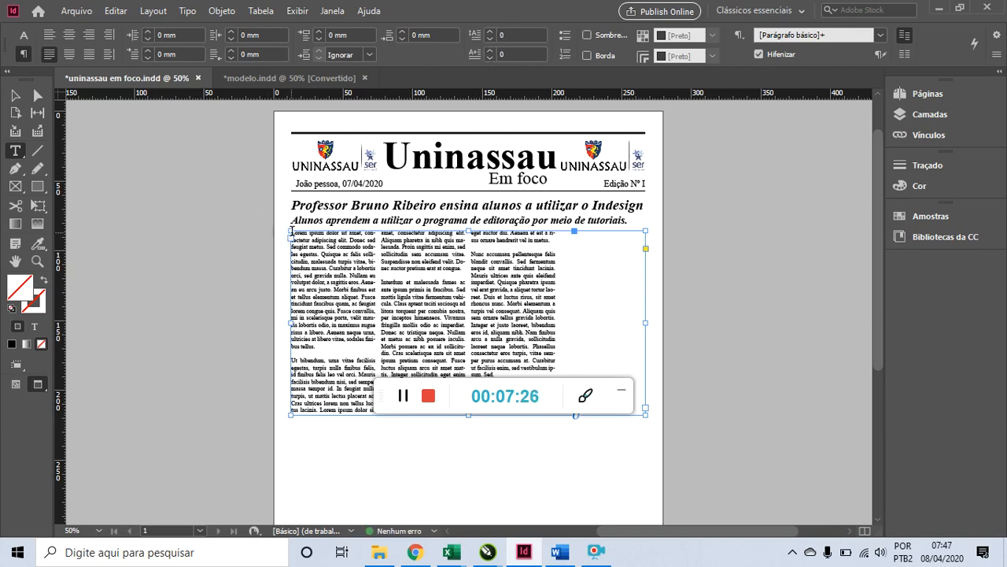
pyautogui.click(305, 237)
pyautogui.moveTo(305, 237); pyautogui.dragTo(293, 220)
pyautogui.click(305, 238)
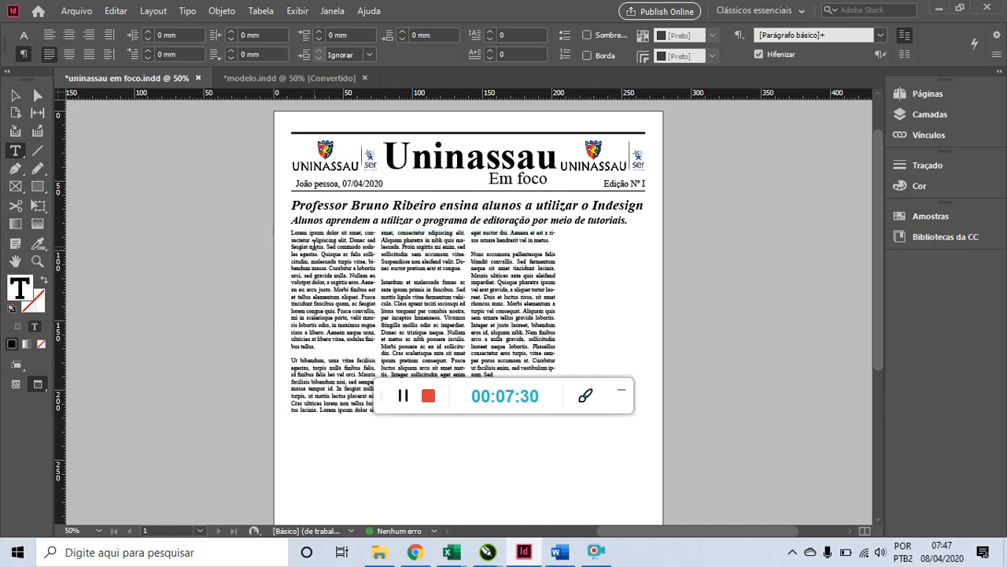
pyautogui.moveTo(305, 238); pyautogui.dragTo(289, 230)
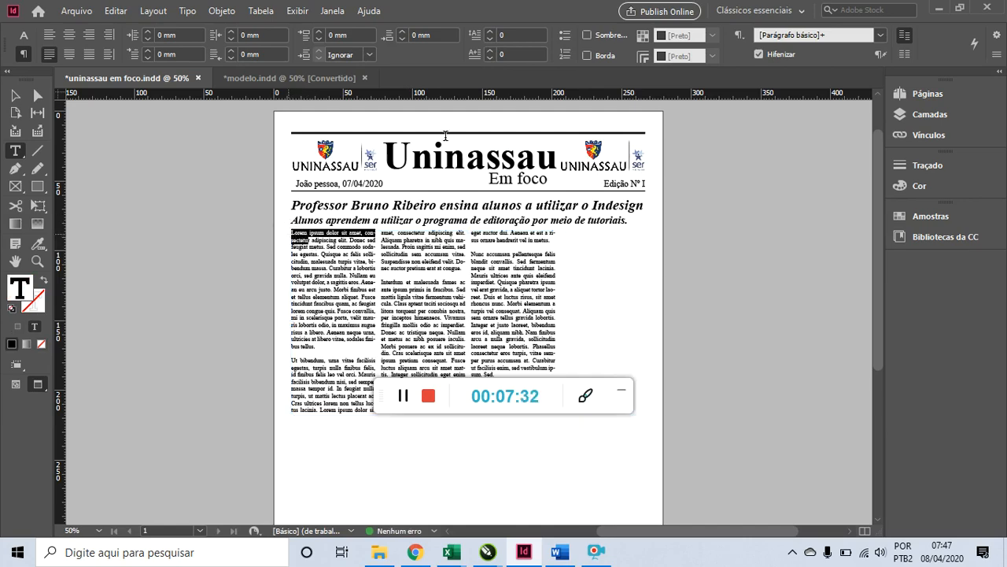
pyautogui.click(489, 50)
pyautogui.click(491, 51)
pyautogui.click(492, 52)
pyautogui.click(491, 52)
pyautogui.click(491, 52)
pyautogui.click(491, 51)
# Step: Undo the drop-cap character changes and deselect the opening lines of the body text
pyautogui.hotkey('ctrl', 'z')
pyautogui.hotkey('ctrl', 'z')
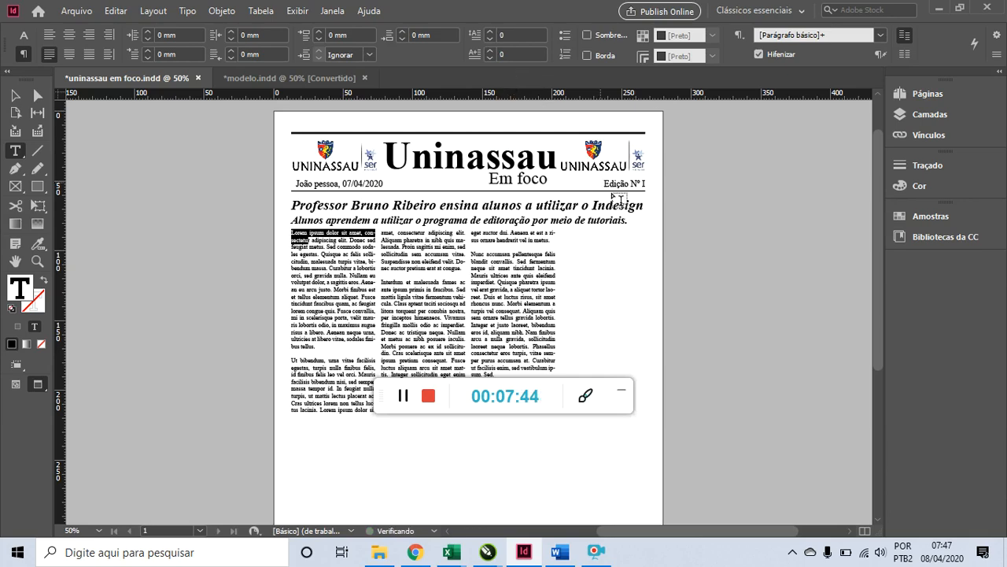
pyautogui.click(525, 268)
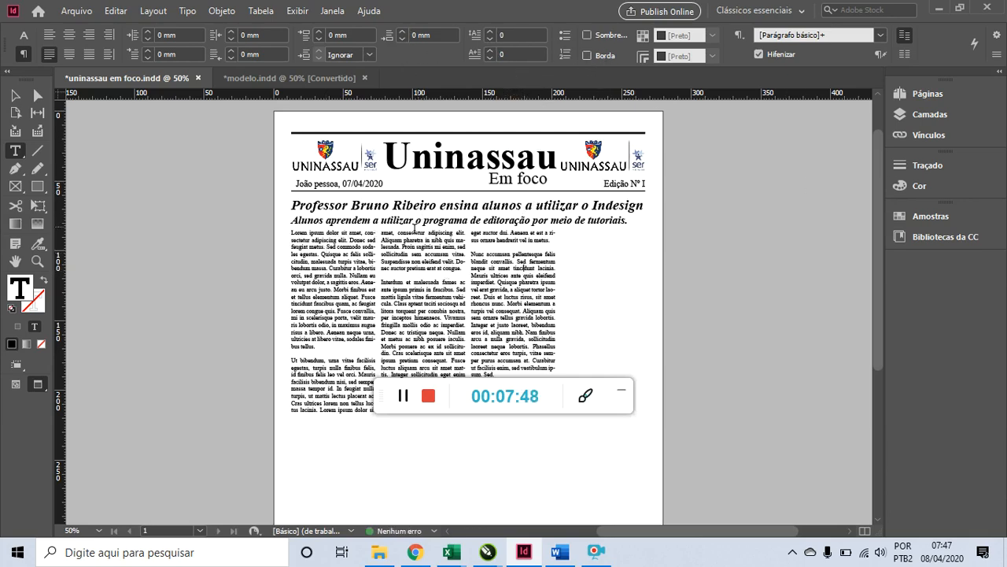
# Step: Set the first-line left indent of the body text frame's paragraphs to 12 mm and deselect the frame
pyautogui.click(15, 95)
pyautogui.click(16, 151)
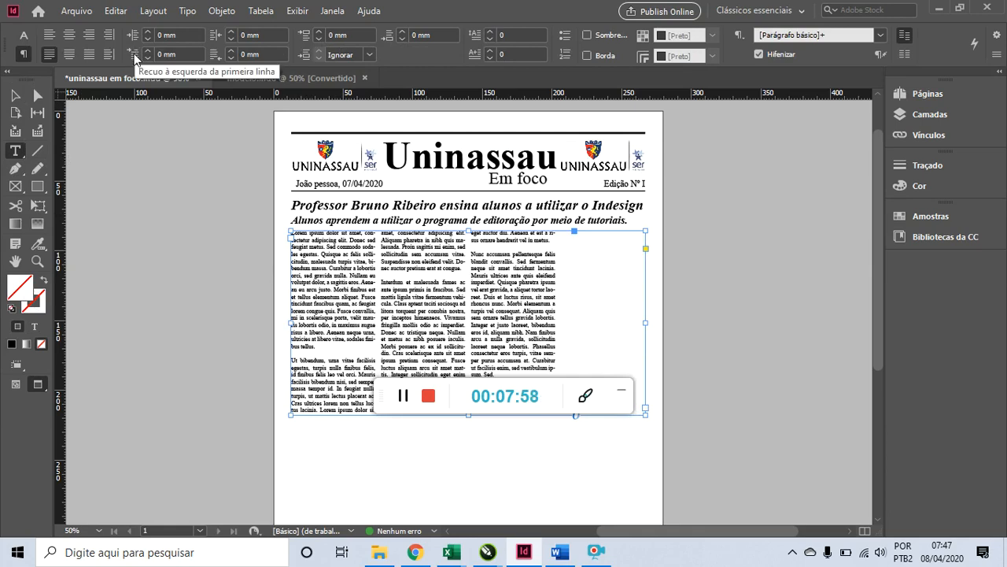
pyautogui.doubleClick(155, 55)
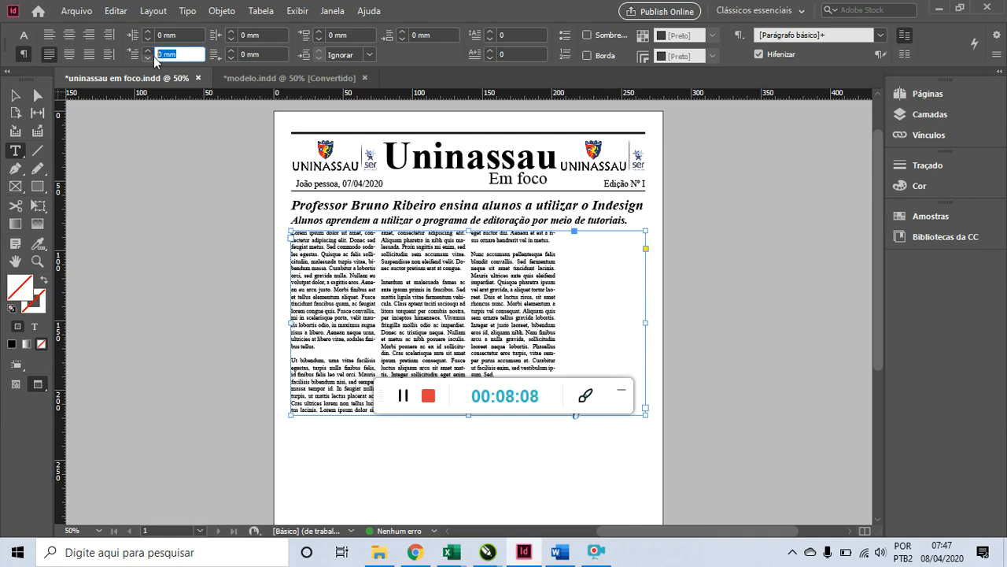
pyautogui.write('12')
pyautogui.press('Return')
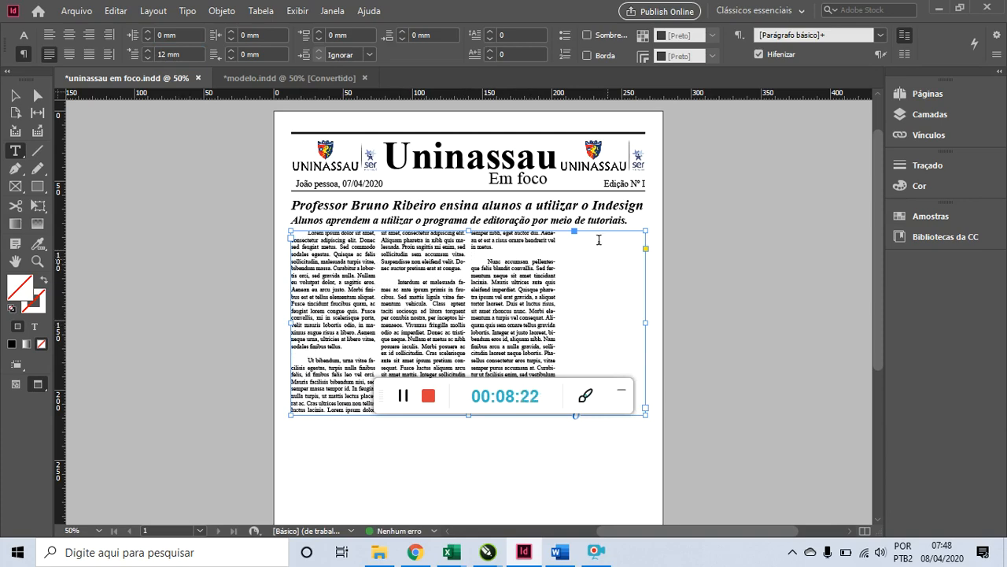
pyautogui.click(15, 96)
pyautogui.click(135, 243)
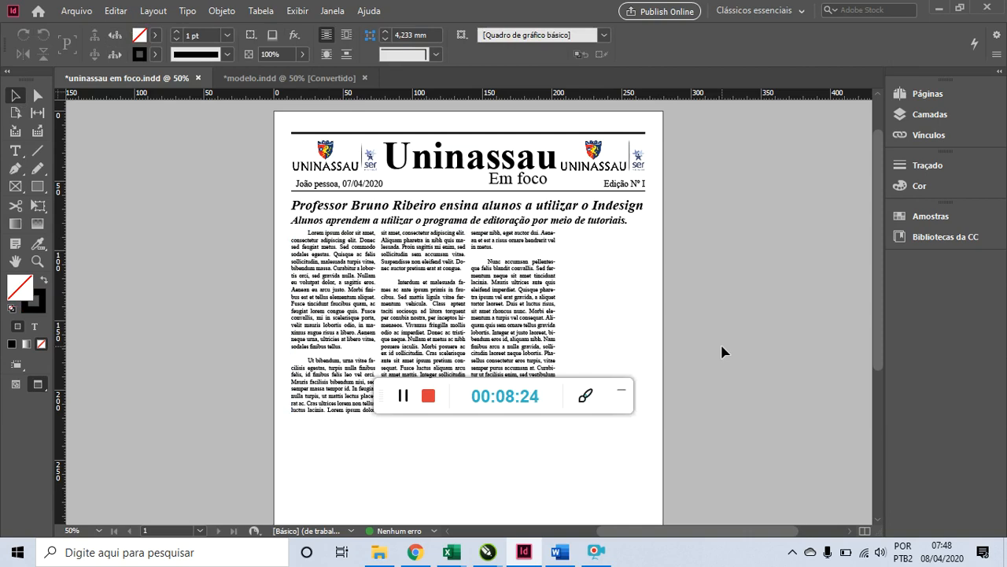
# Step: Show the column guides and draw an empty rectangular image frame about 60 mm wide over the start of the first body text column
pyautogui.moveTo(563, 405); pyautogui.dragTo(557, 494)
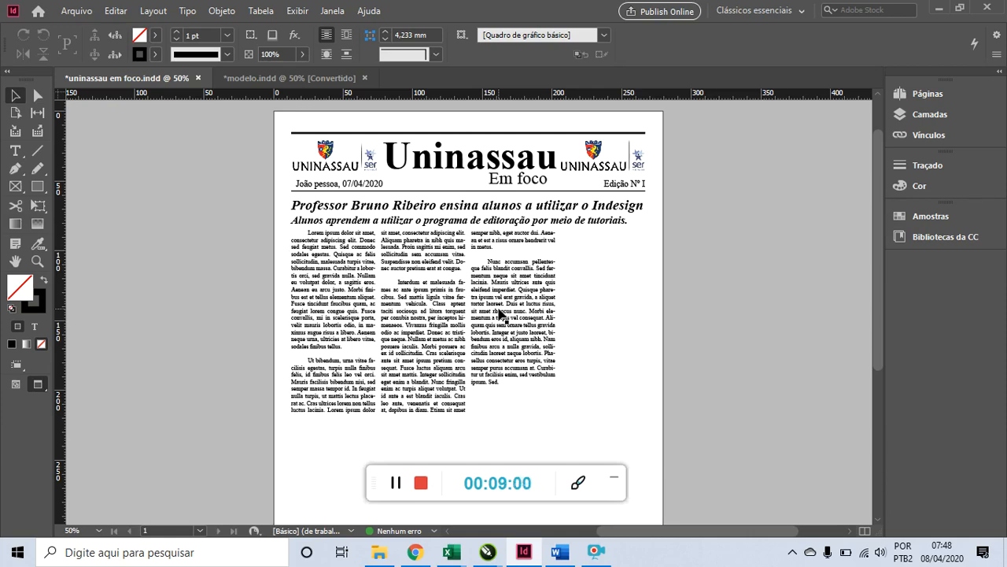
pyautogui.press('w')
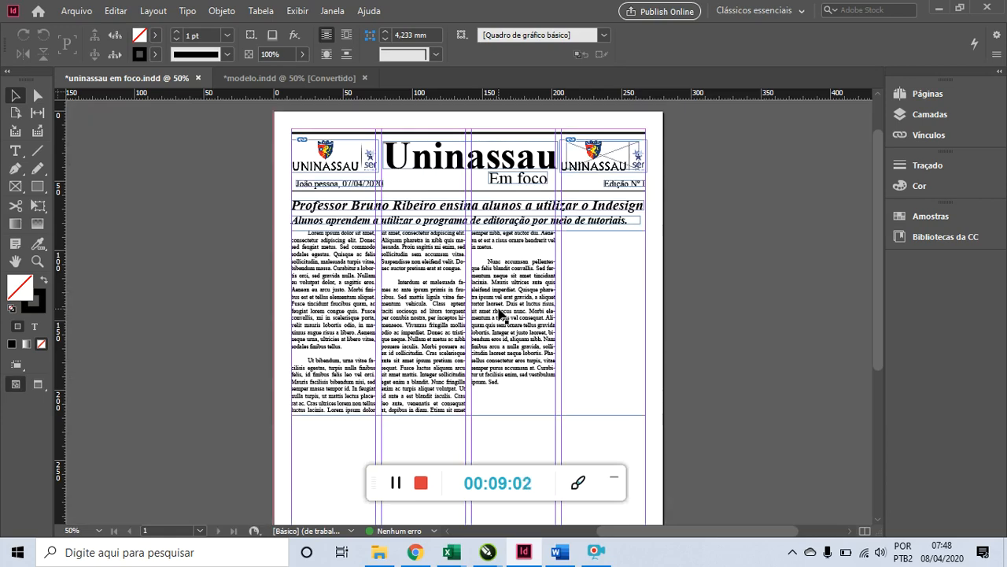
pyautogui.press('w')
pyautogui.press('w')
pyautogui.click(16, 190)
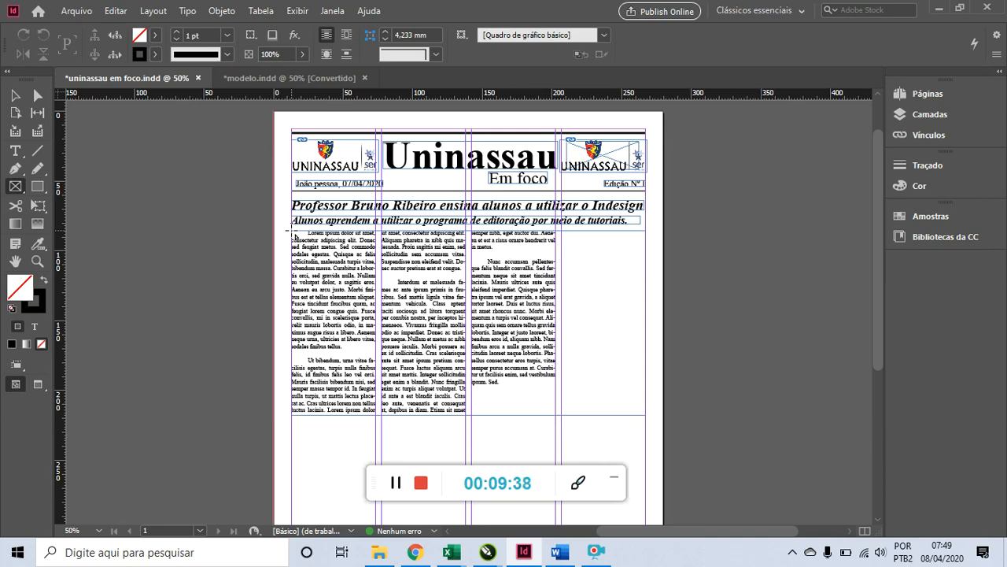
pyautogui.moveTo(292, 231); pyautogui.dragTo(292, 230)
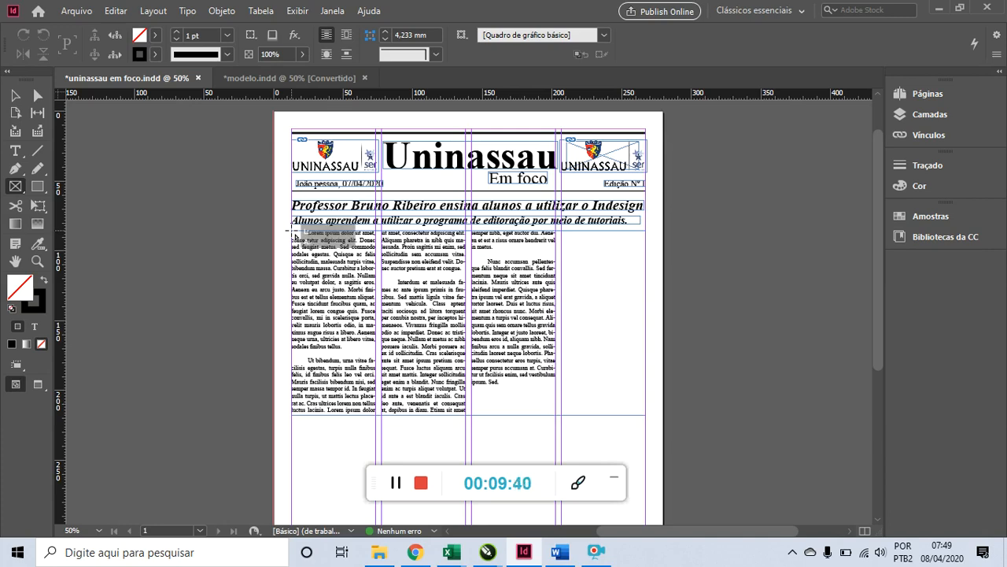
pyautogui.moveTo(296, 236); pyautogui.dragTo(378, 301)
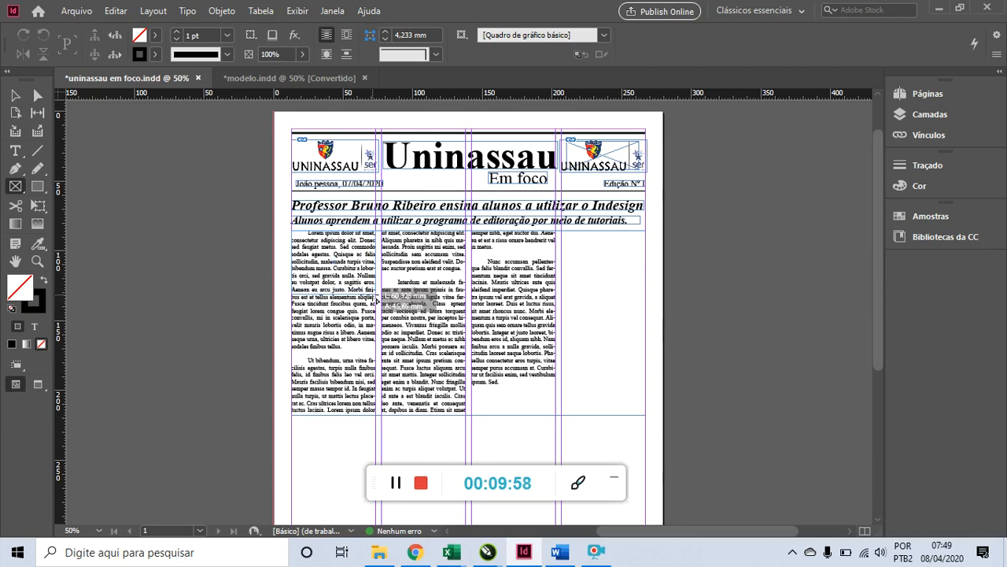
pyautogui.moveTo(376, 299)
pyautogui.mouseDown()
pyautogui.moveTo(375, 286)
pyautogui.moveTo(376, 304)
pyautogui.mouseUp()
pyautogui.moveTo(380, 310); pyautogui.dragTo(379, 317)
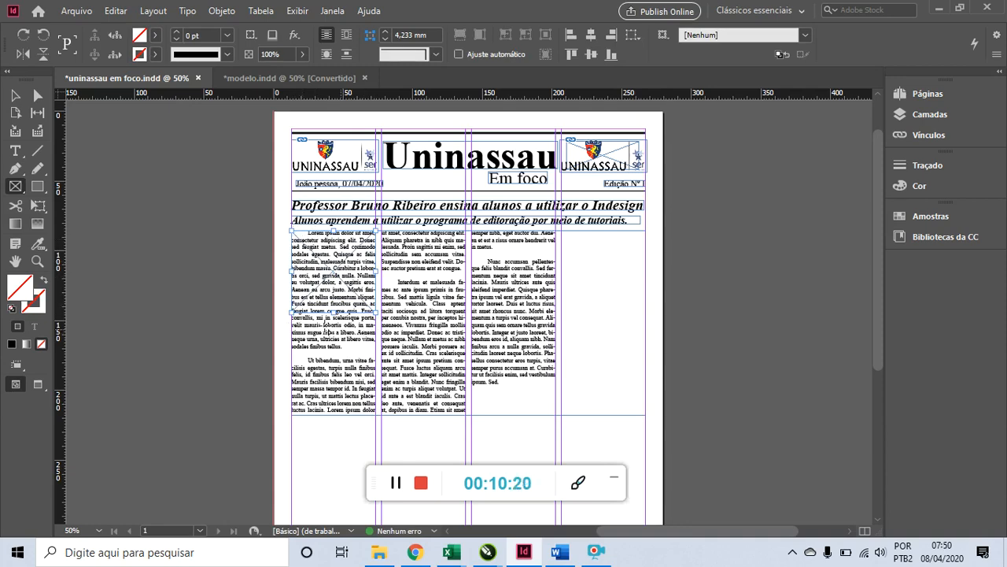
# Step: Try bounding-box text wrap on the empty image frame, and switch it to wrapping around the object shape
pyautogui.scroll(1, 367, 310)
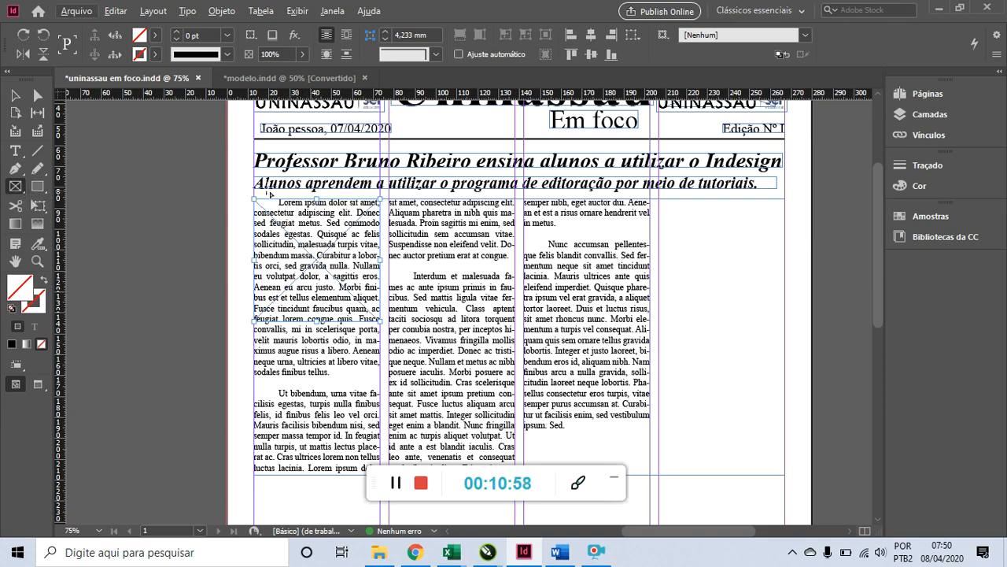
pyautogui.click(14, 96)
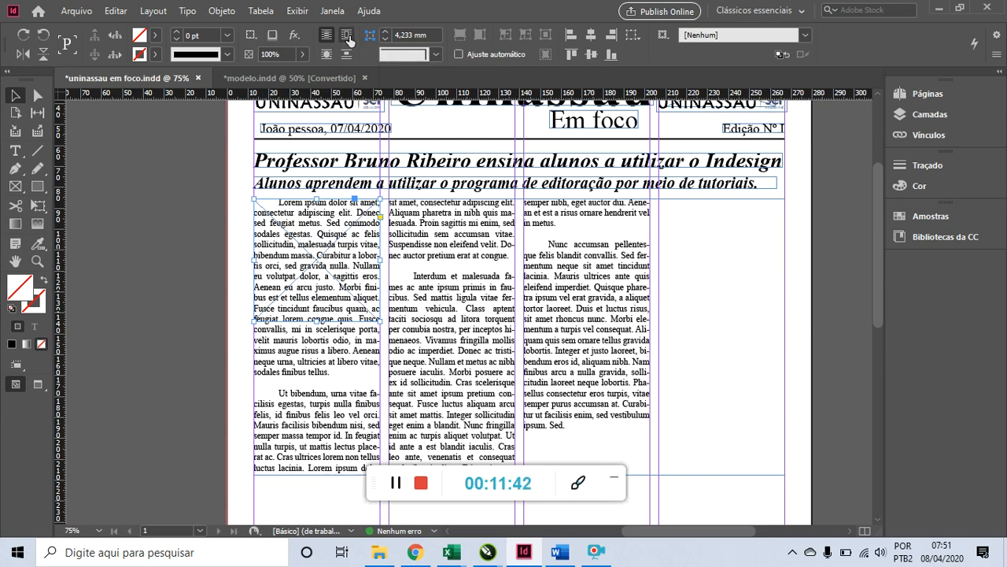
pyautogui.click(349, 36)
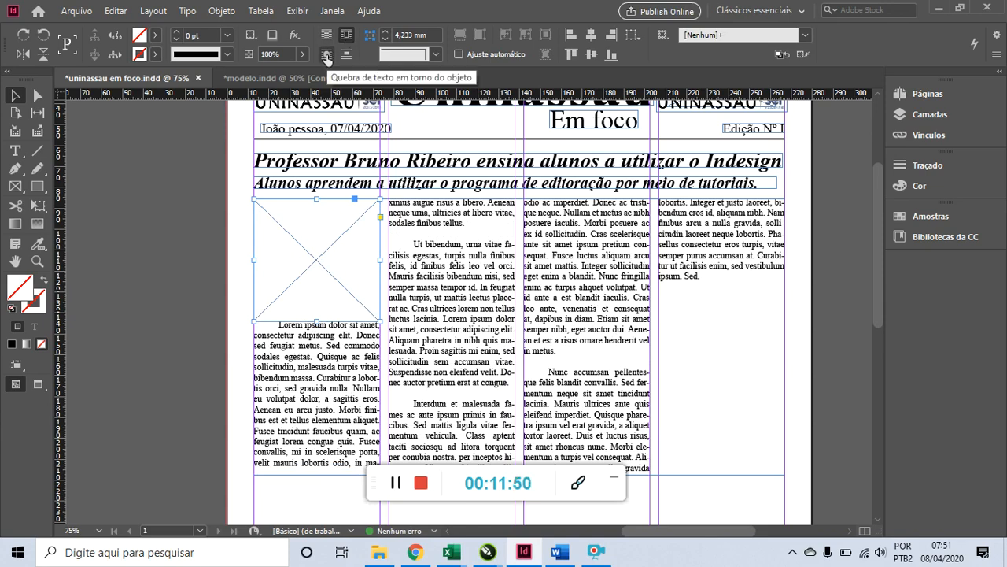
pyautogui.click(327, 55)
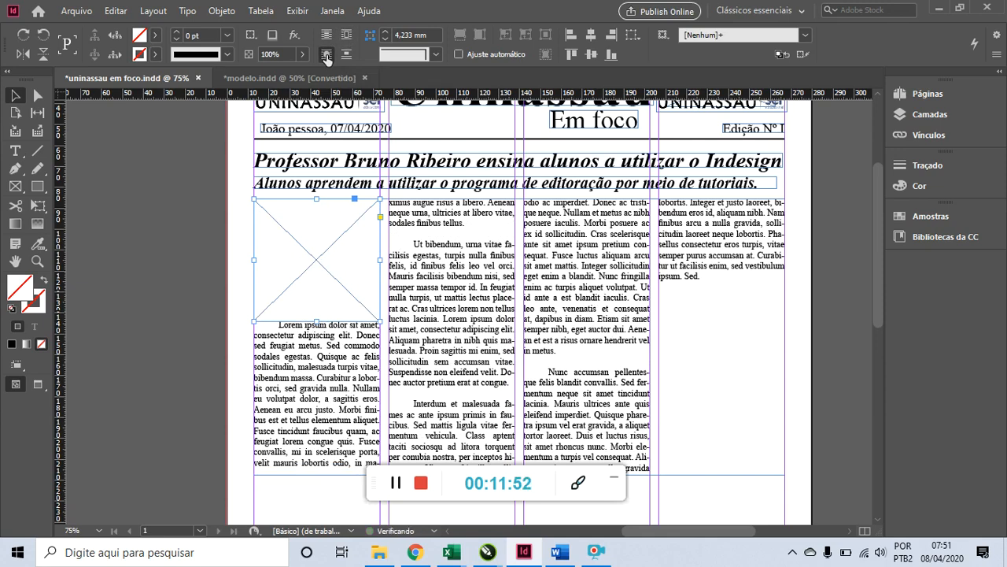
# Step: Try moving the image frame across the first two text columns and undo the move
pyautogui.click(166, 215)
pyautogui.click(311, 263)
pyautogui.moveTo(311, 267); pyautogui.dragTo(422, 304)
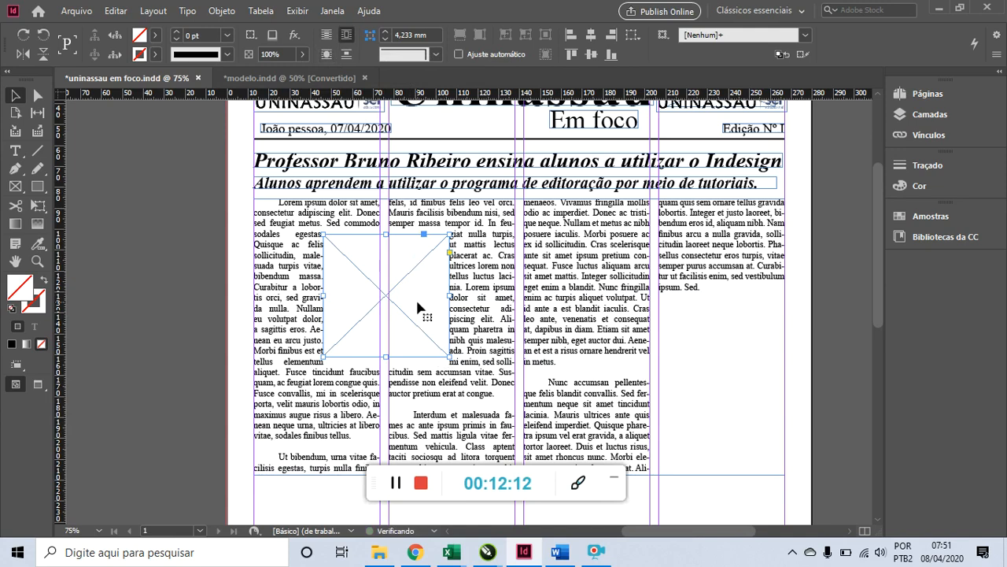
pyautogui.hotkey('ctrl', 'z')
pyautogui.hotkey('ctrl', 'z')
pyautogui.hotkey('ctrl', 'z')
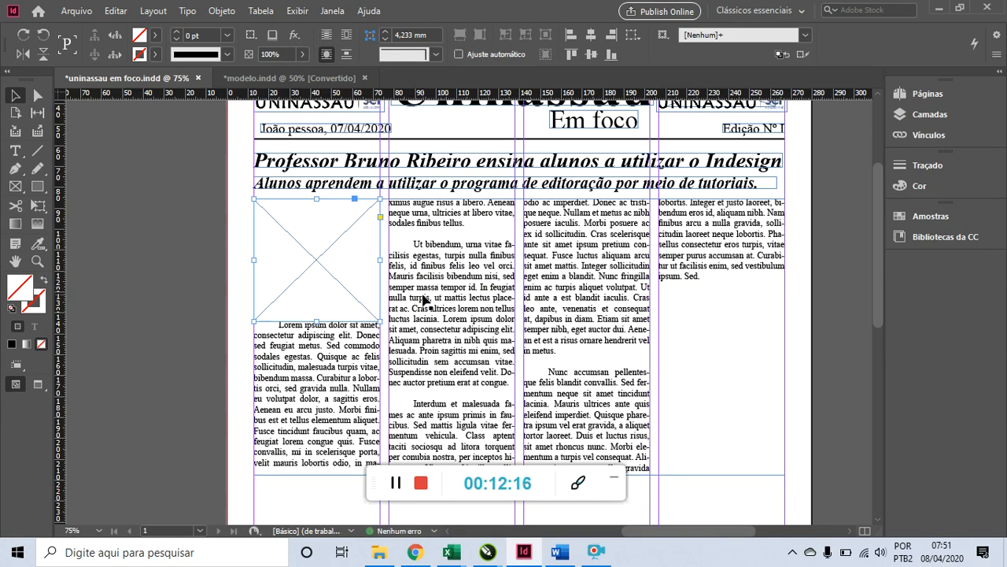
# Step: Reselect the empty image frame at the start of the first body text column
pyautogui.click(166, 250)
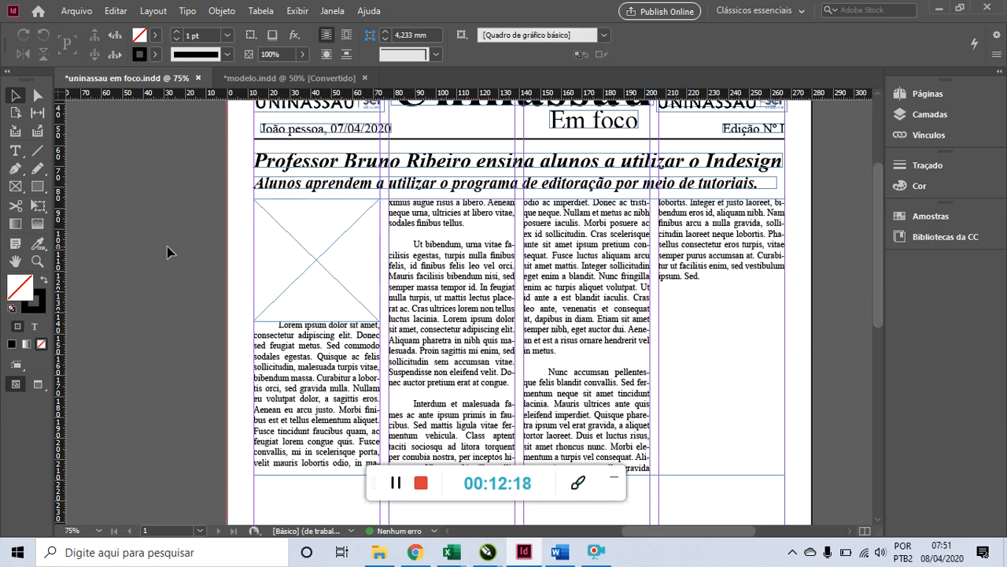
pyautogui.click(344, 263)
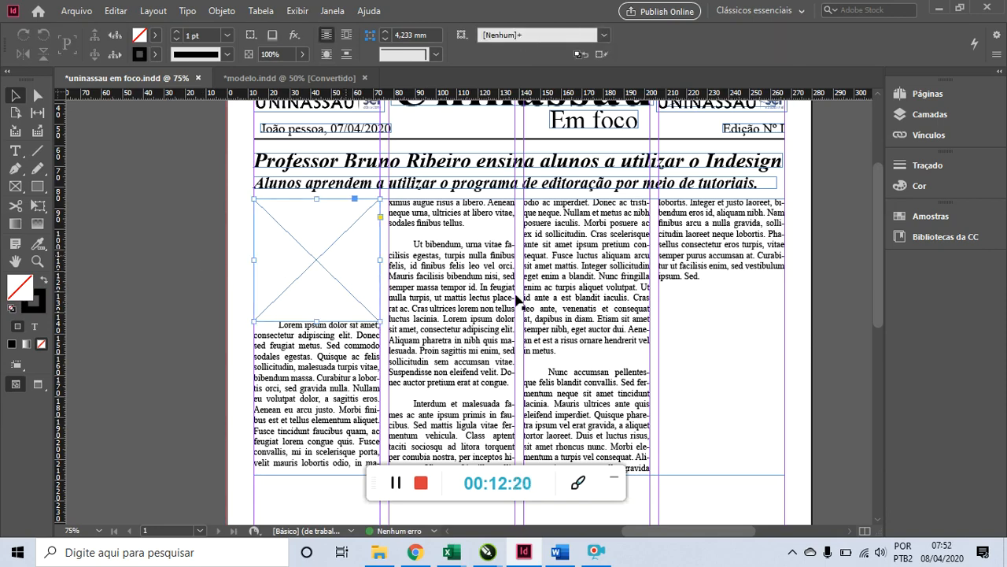
pyautogui.moveTo(880, 208)
pyautogui.mouseDown()
pyautogui.moveTo(876, 231)
pyautogui.moveTo(877, 221)
pyautogui.mouseUp()
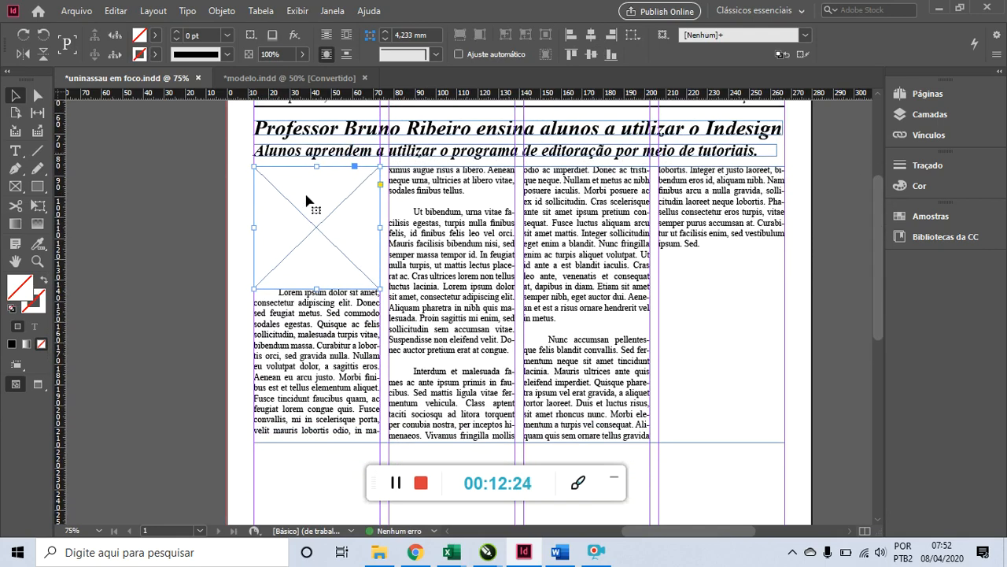